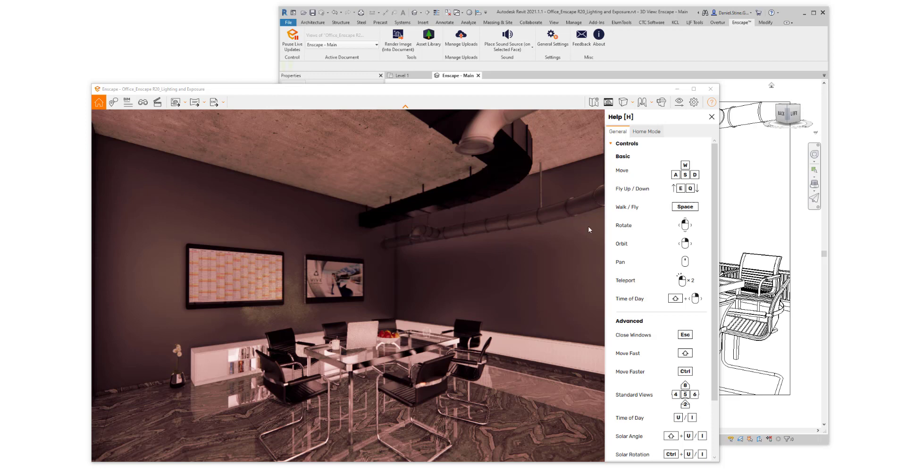
Close Enscape's Help panel so the meeting-room render fills the viewer.
click(711, 118)
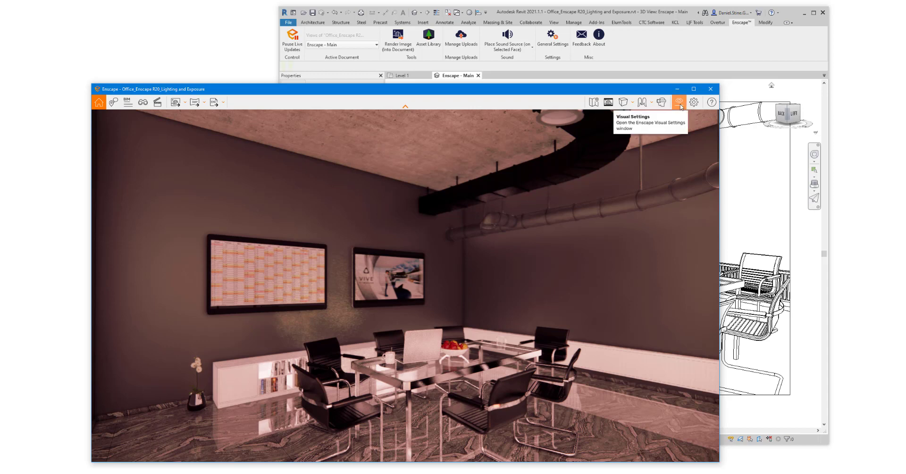
Reset the Custom Preset in Visual Settings to its default values via the Presets list.
click(681, 107)
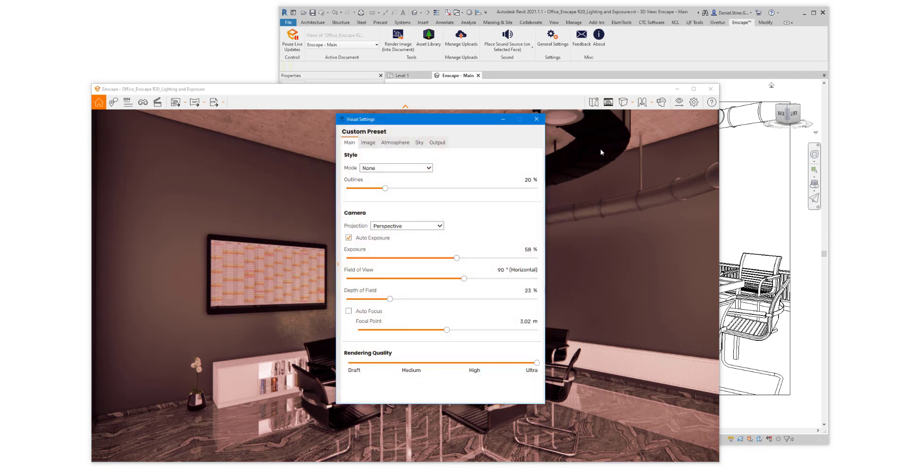
click(338, 263)
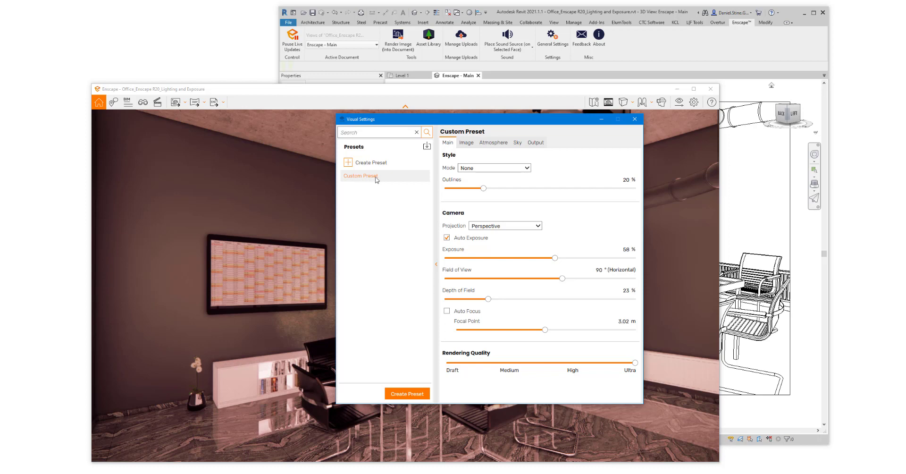
right_click(355, 180)
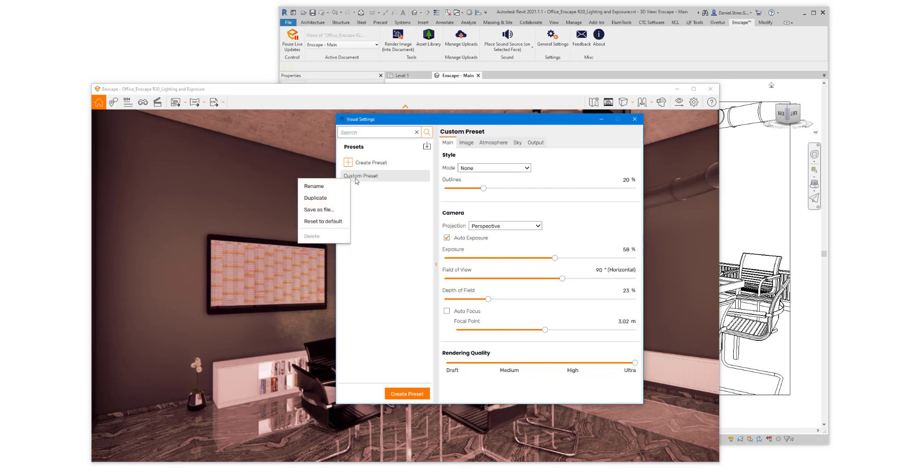
click(340, 222)
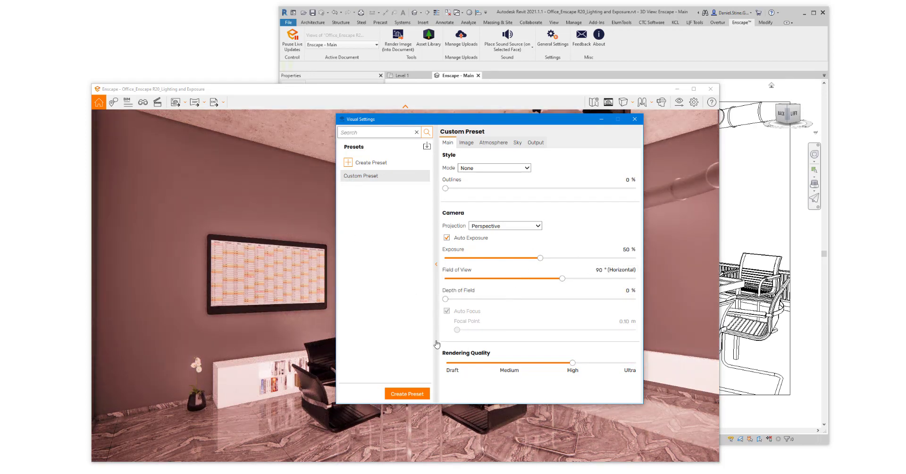
click(436, 264)
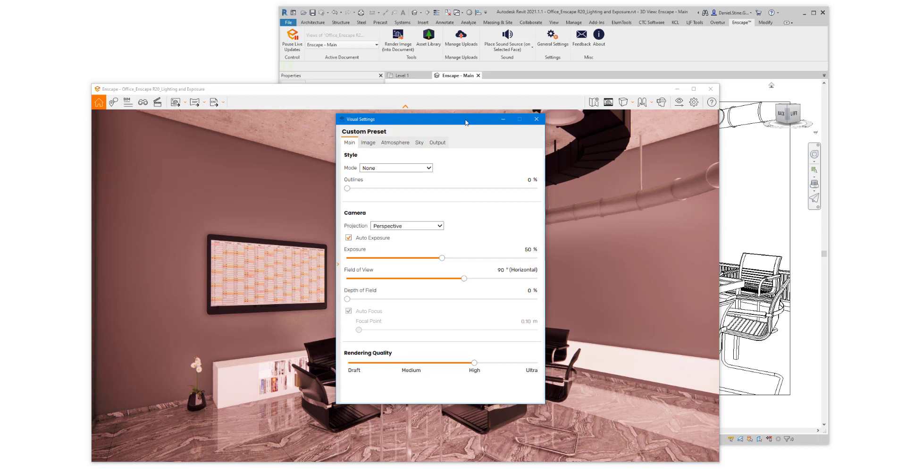
Move Visual Settings aside, switch off Auto Exposure and fix manual Exposure at 86%.
drag(467, 119, 747, 122)
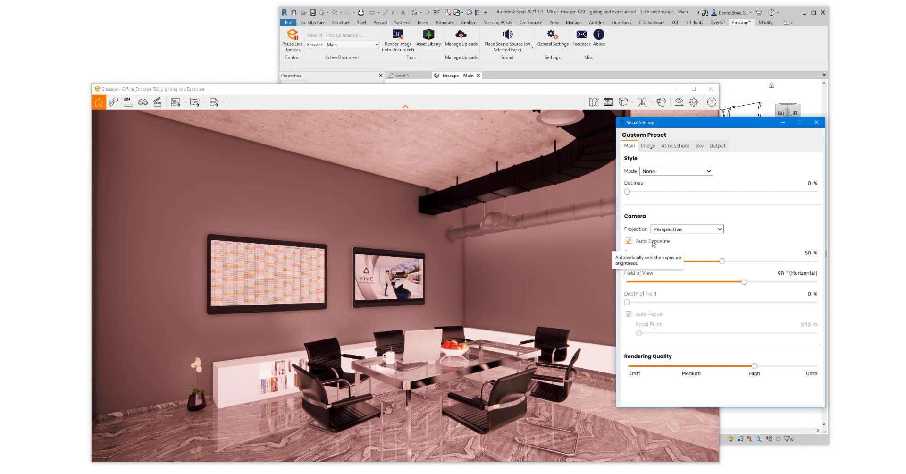
drag(723, 262, 750, 263)
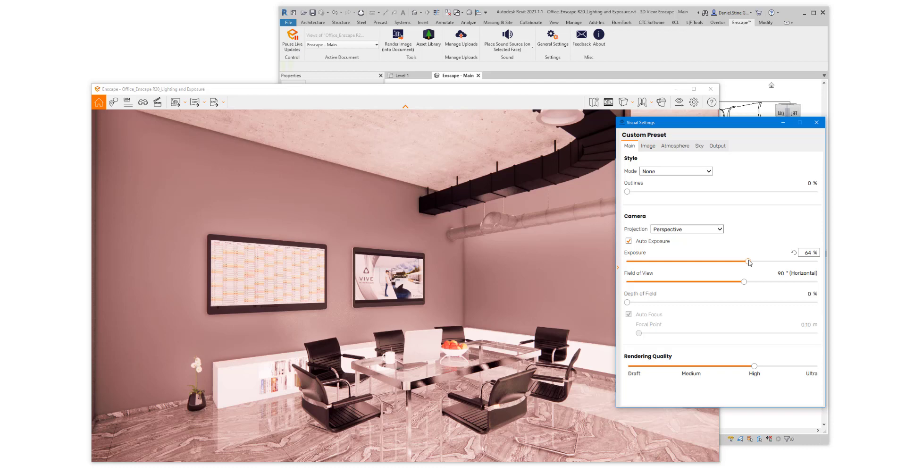
drag(749, 263, 738, 262)
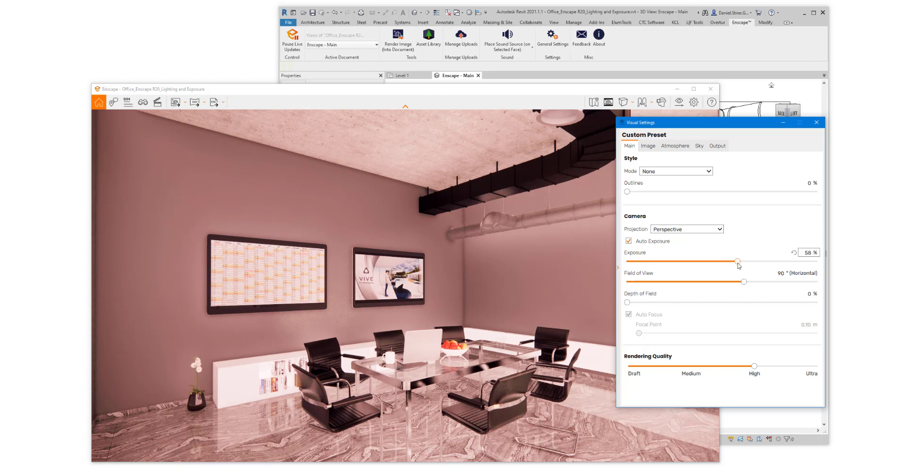
click(628, 241)
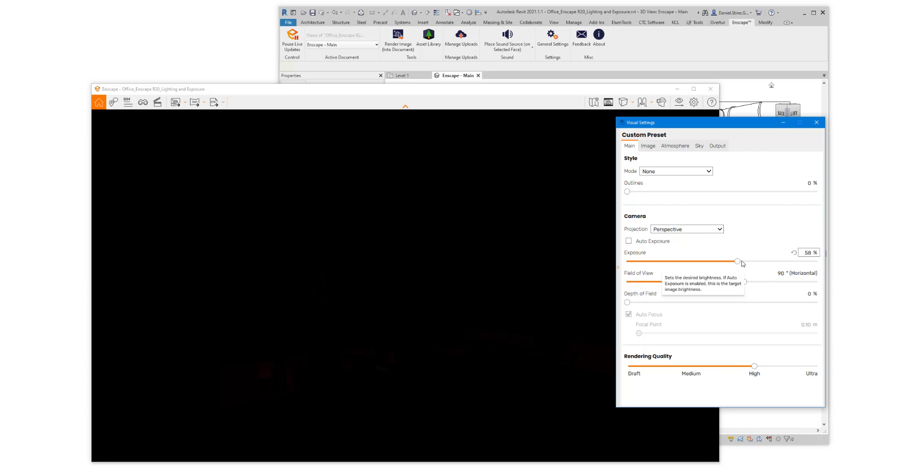
drag(738, 262, 791, 264)
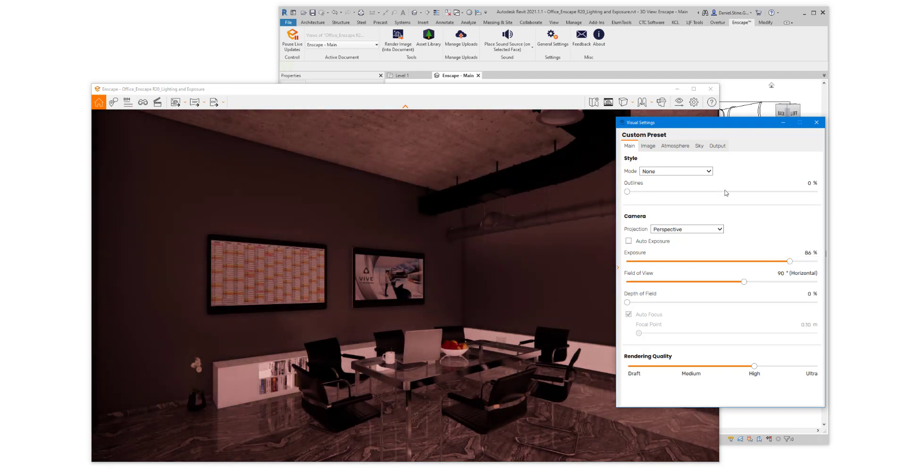
Set Atmosphere Ambient Brightness to 64% and enable Auto Contrast on the Image tab.
click(675, 146)
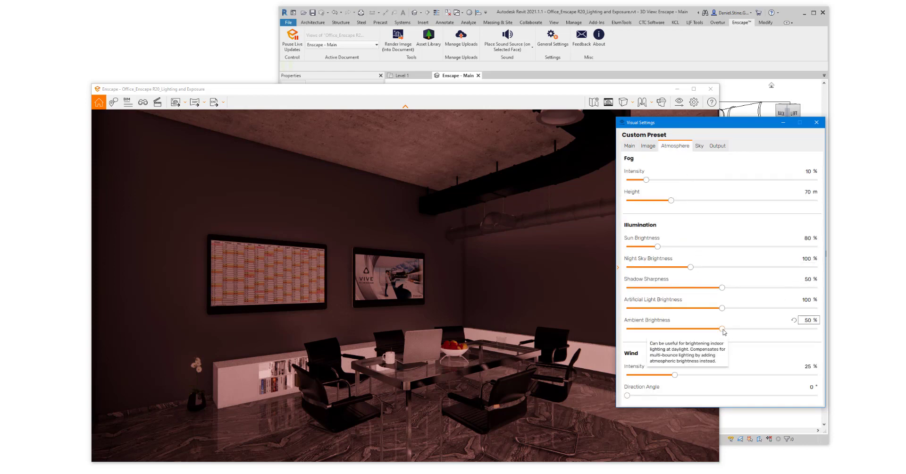
drag(722, 329, 750, 334)
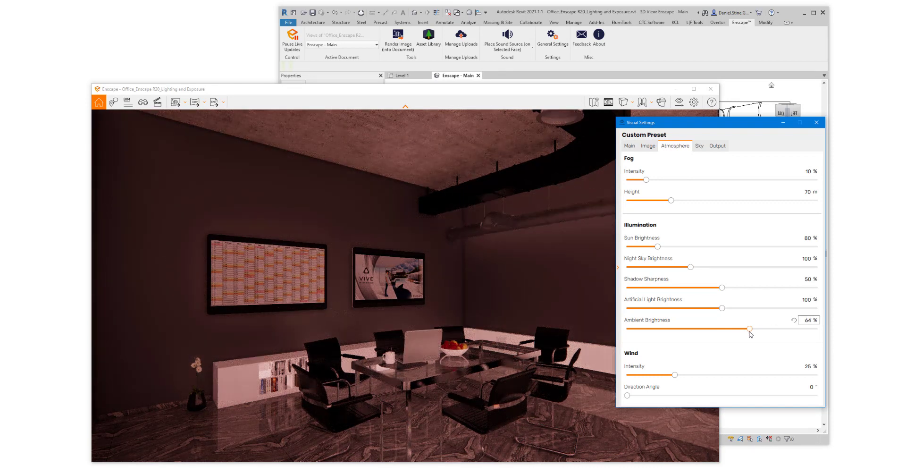
click(648, 147)
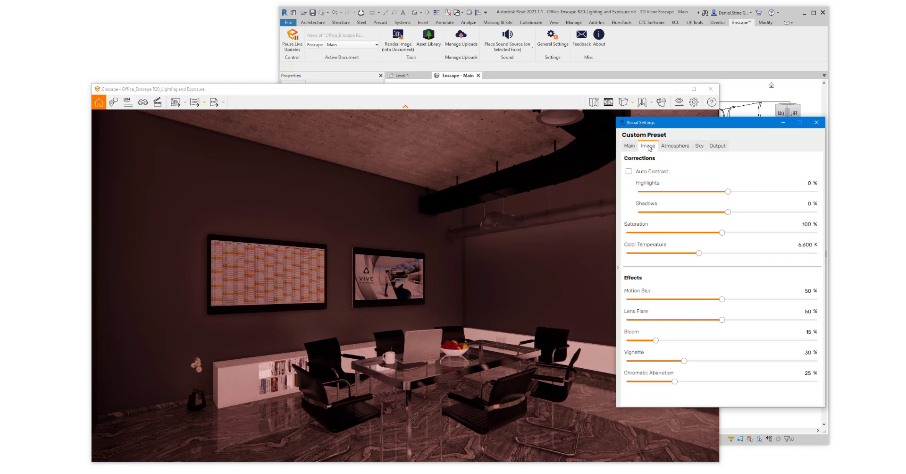
click(629, 171)
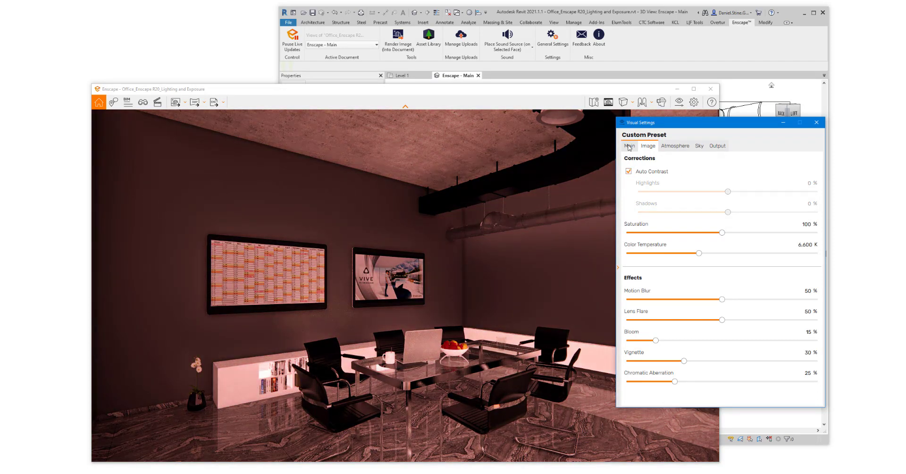
Turn Auto Exposure back on and reset Exposure to its 50% default.
click(628, 146)
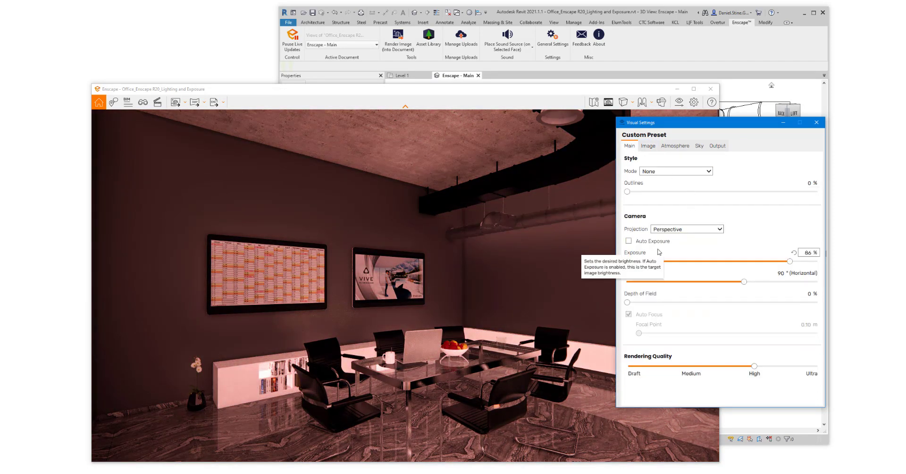
click(628, 241)
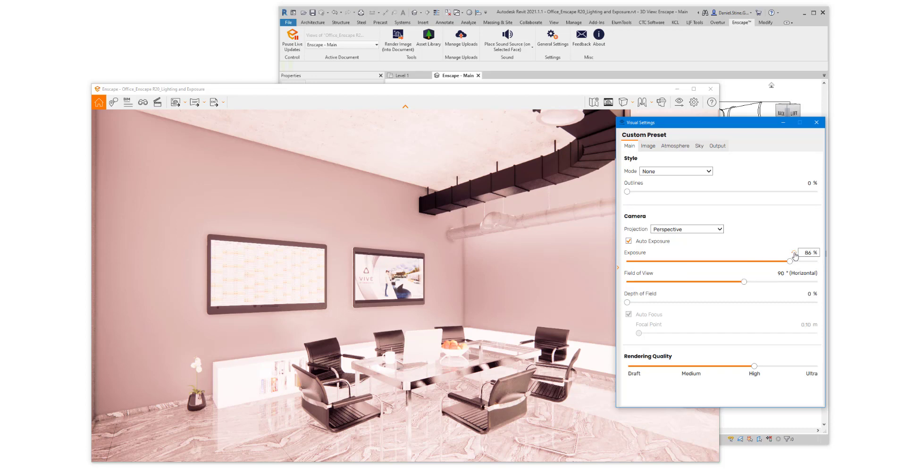
click(795, 254)
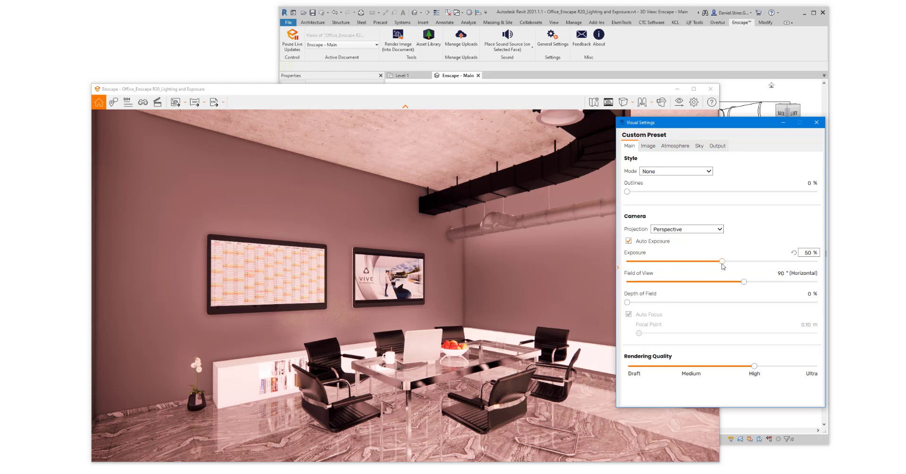
Reset Ambient Brightness to 50% and return to the Main tab.
click(677, 147)
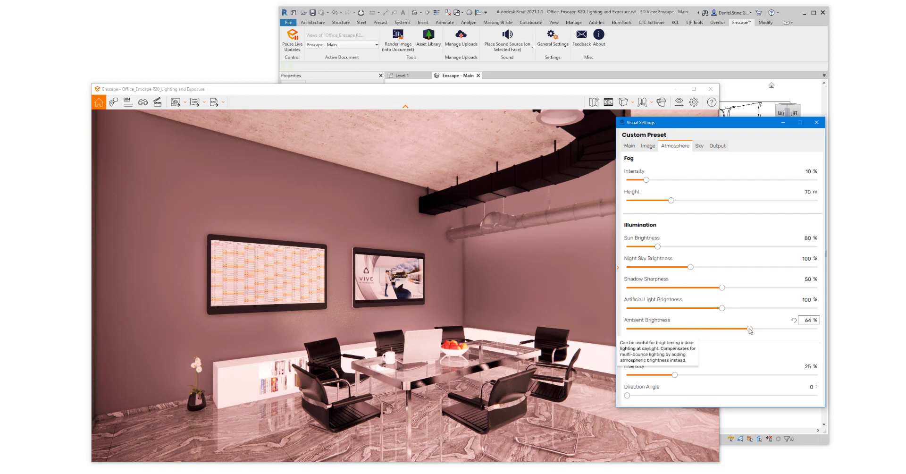
click(793, 322)
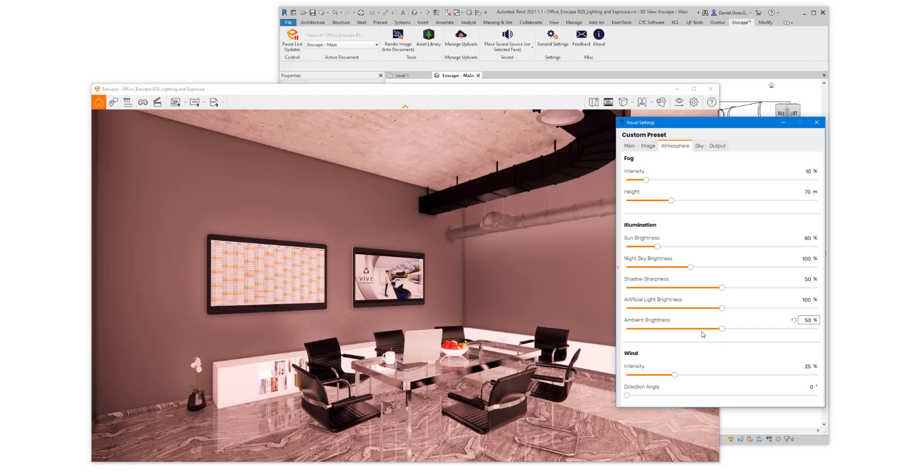
click(647, 146)
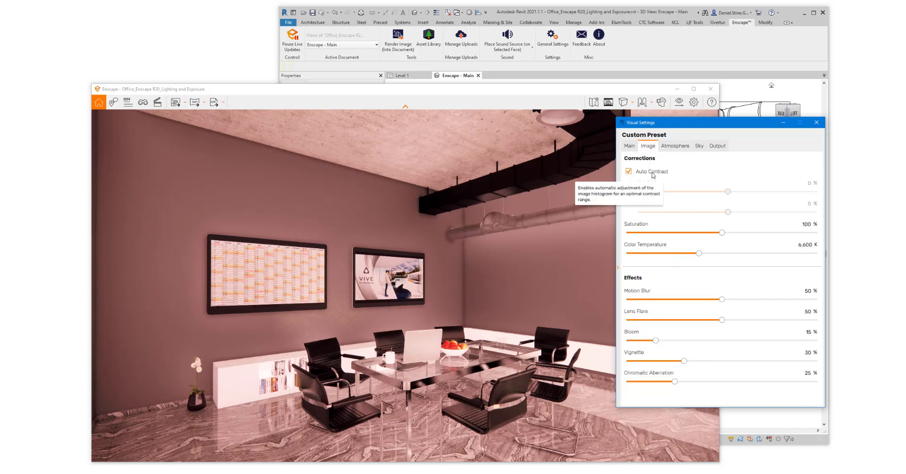
click(628, 146)
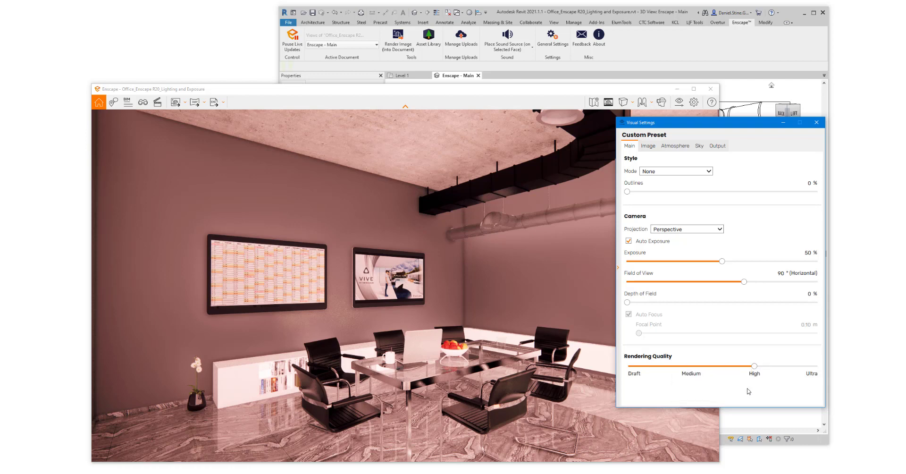
Compare Draft, Medium and High rendering quality, then settle on Ultra.
click(691, 367)
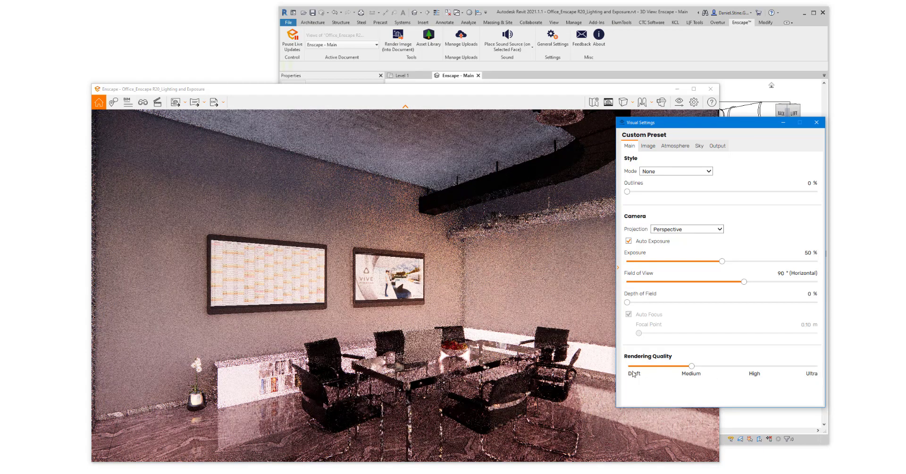
click(634, 371)
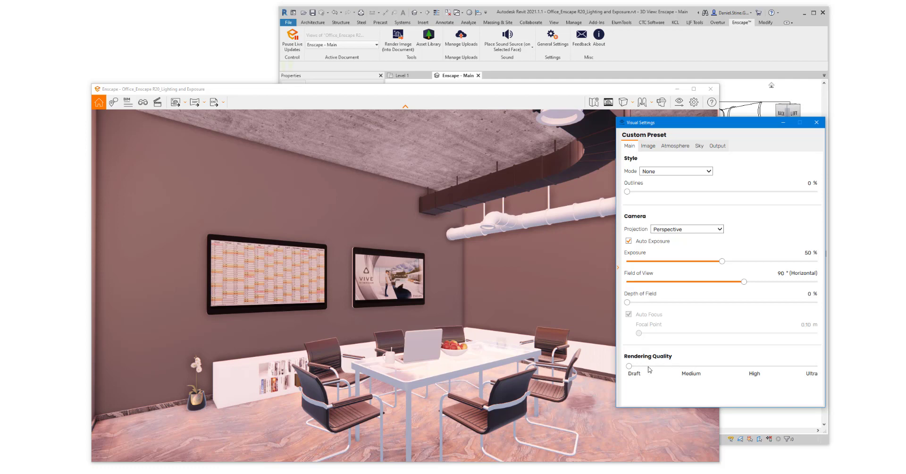
click(692, 368)
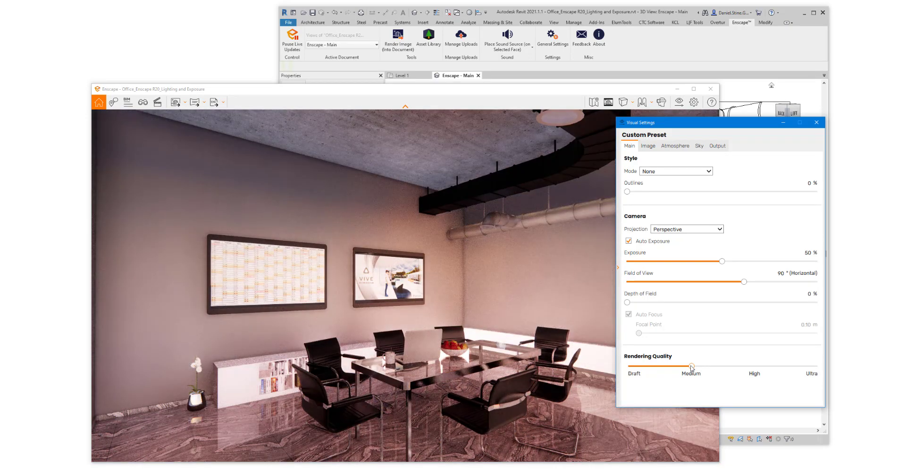
drag(691, 368, 758, 368)
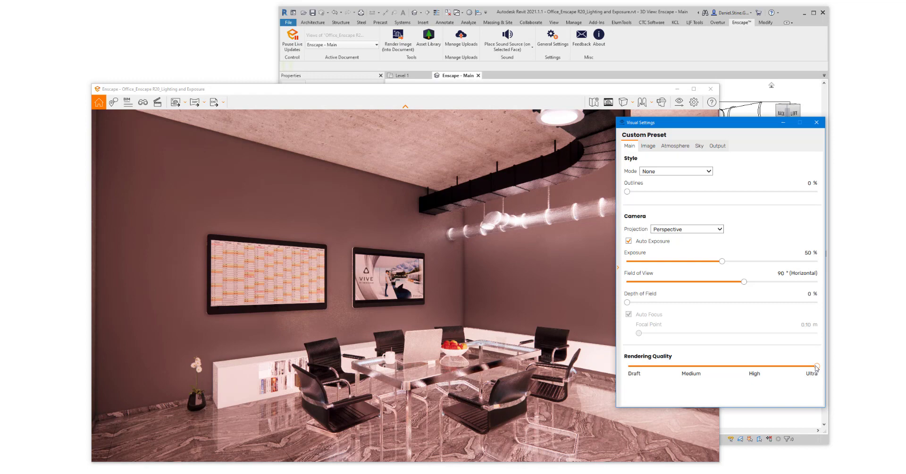
click(816, 366)
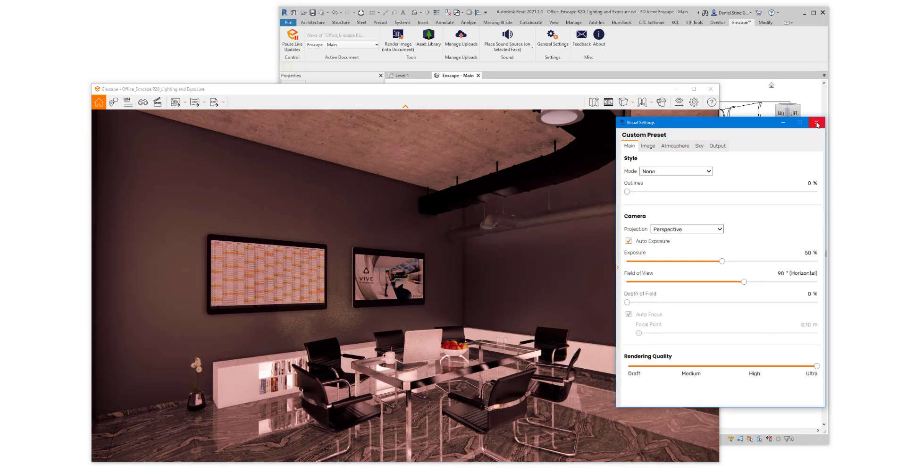
Close Visual Settings and select the two-screen wall in Revit's 3D view.
click(816, 123)
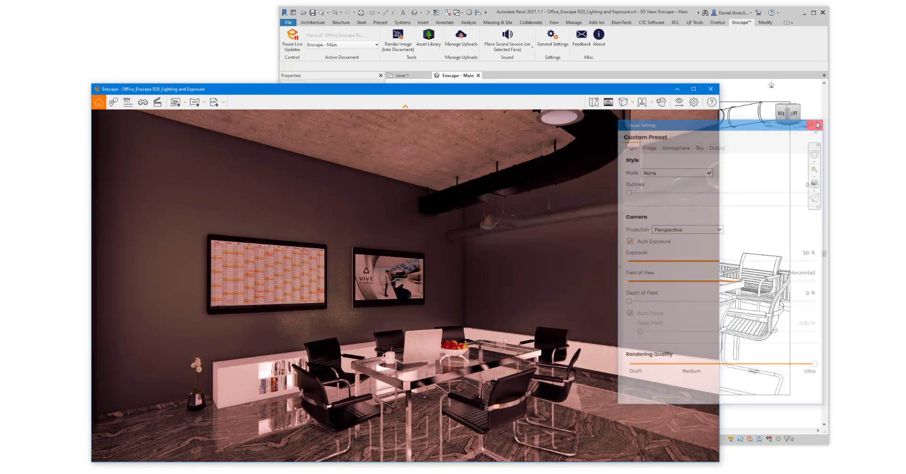
click(743, 204)
click(627, 201)
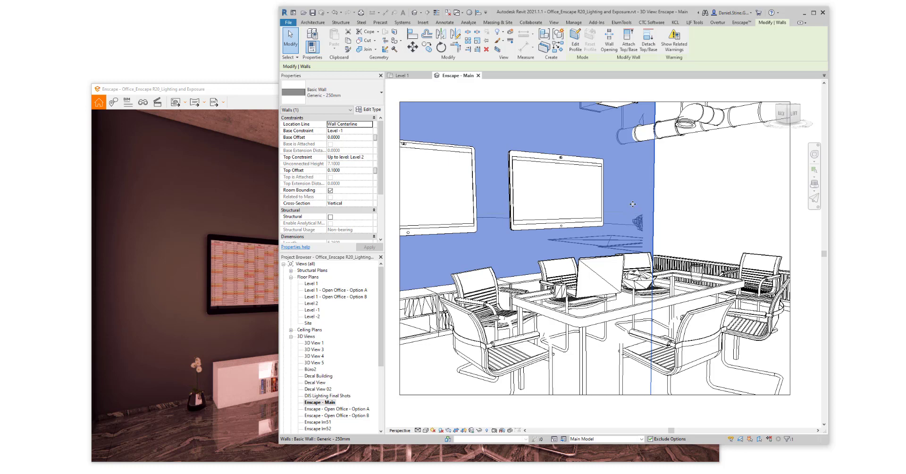
Open the Material Browser for the Generic - 250mm wall's Structure layer material.
click(369, 109)
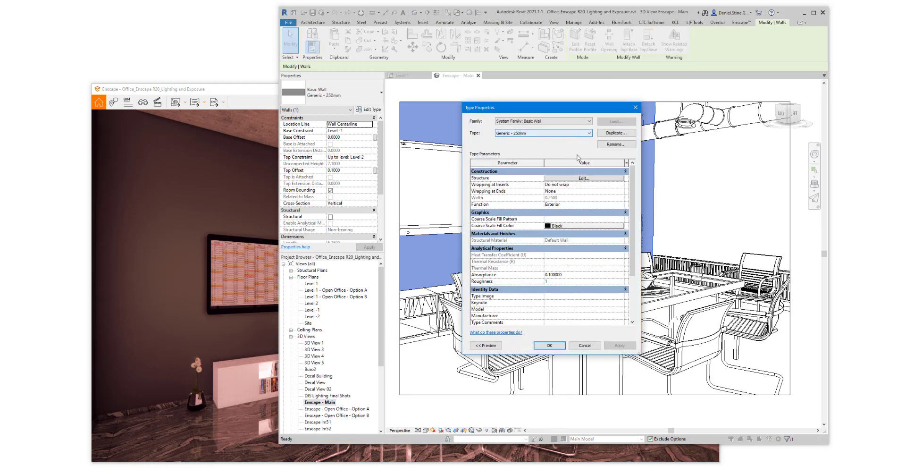
click(592, 179)
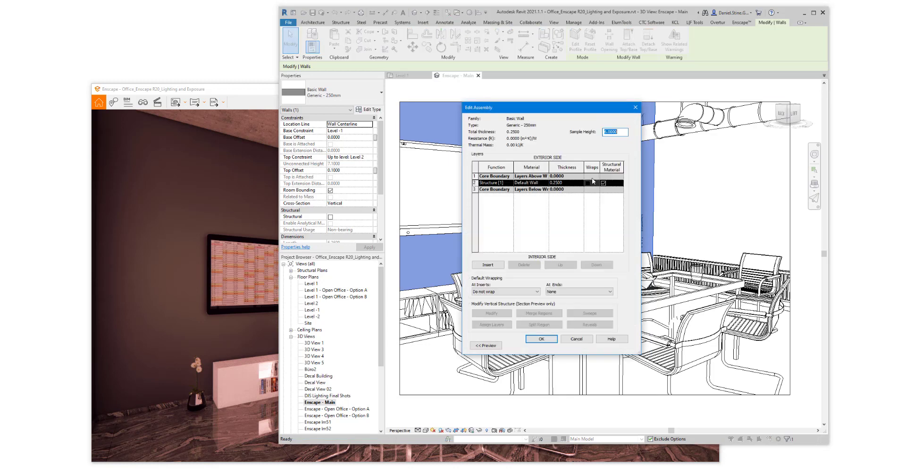
click(536, 186)
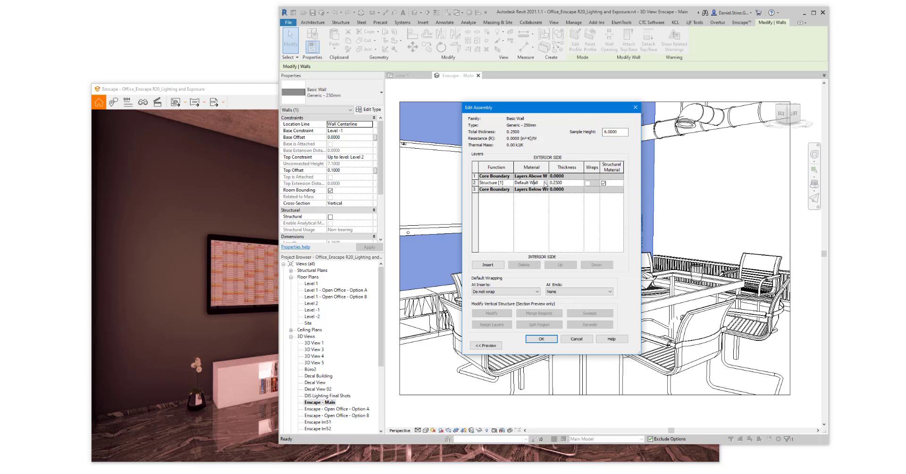
click(546, 185)
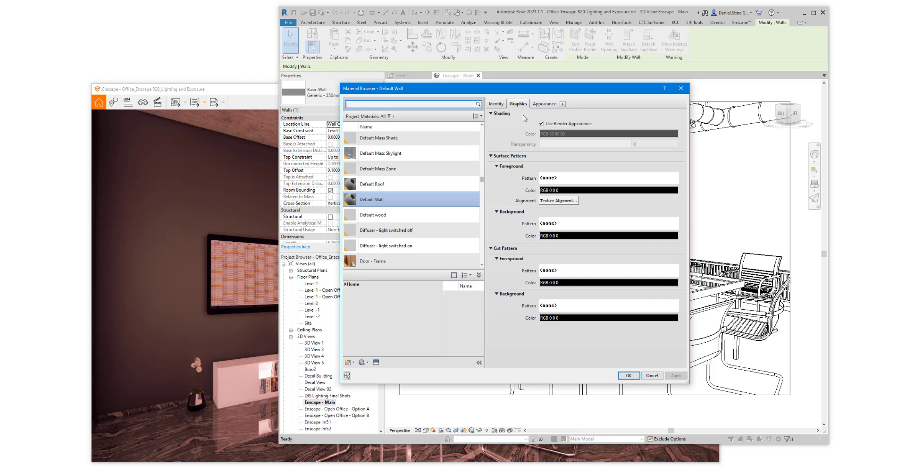
click(544, 104)
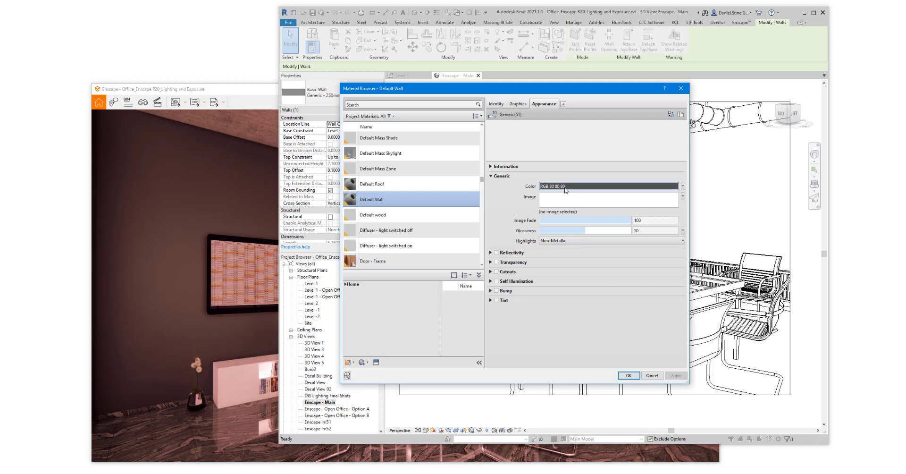
click(517, 104)
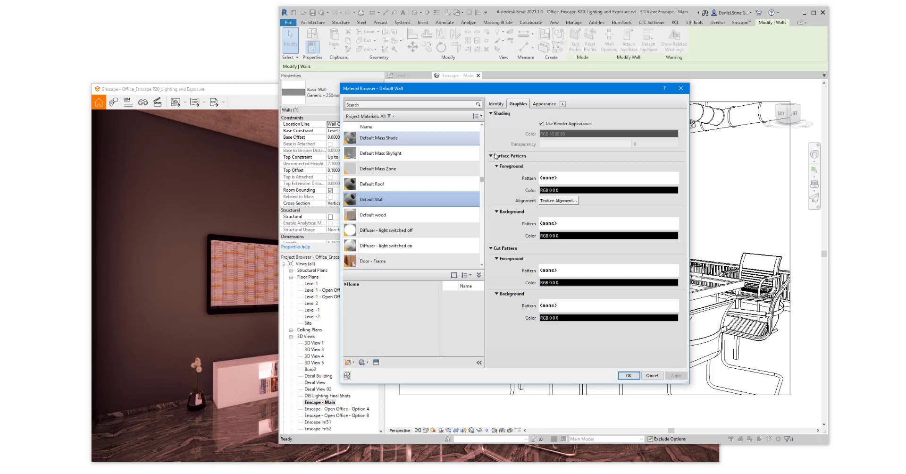
scroll(482, 160, up, 3)
scroll(482, 141, up, 5)
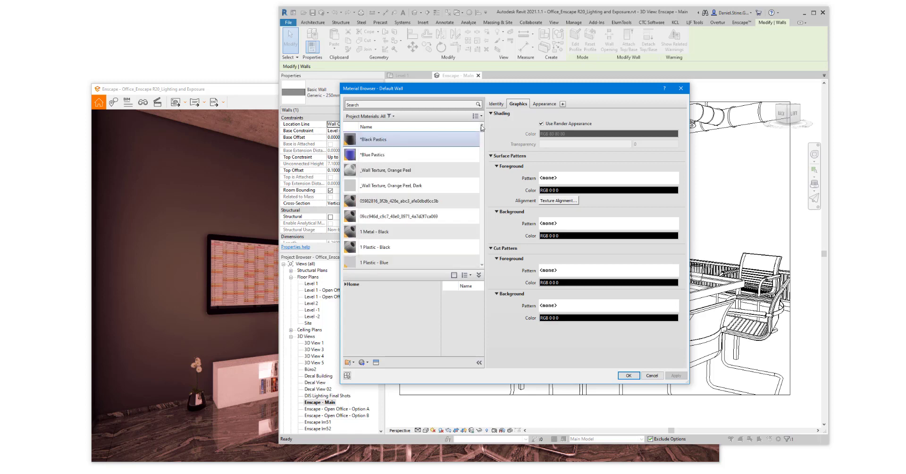
Choose the _Wall Texture, Orange Peel material and review its appearance preview.
click(405, 174)
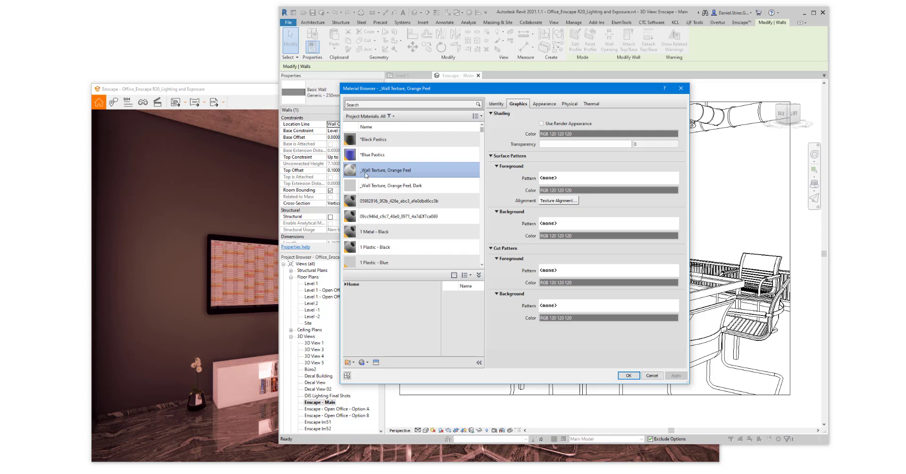
click(544, 103)
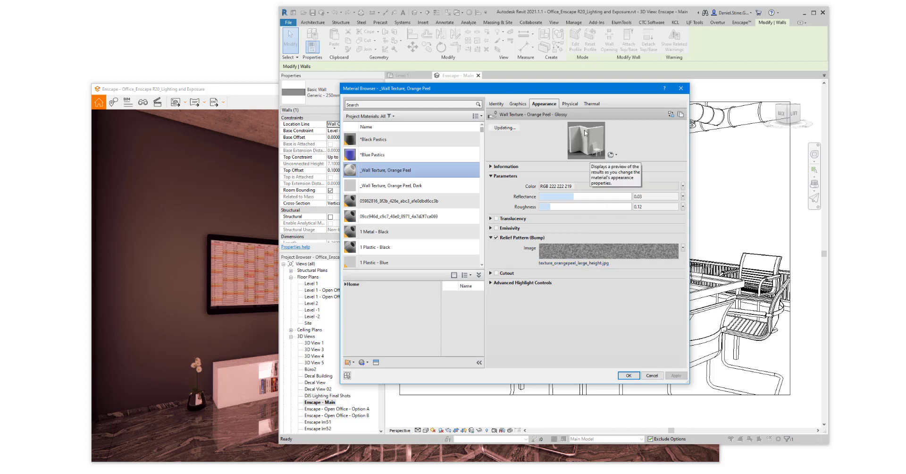
drag(588, 161, 583, 194)
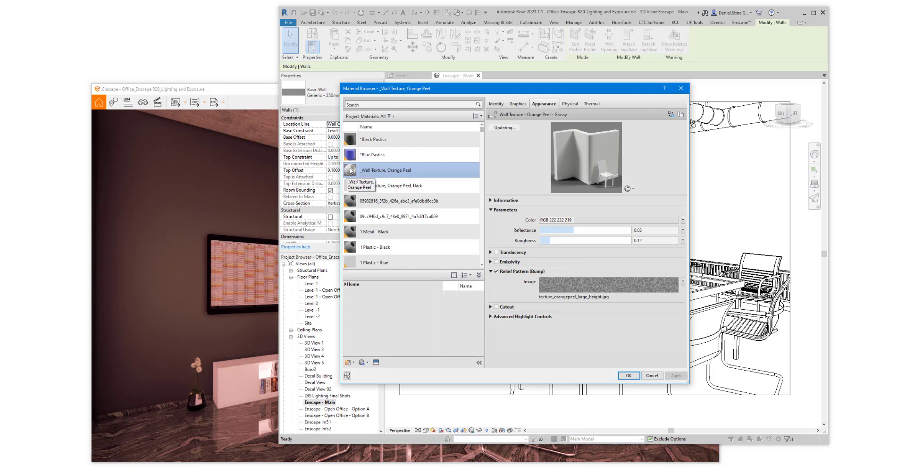
Apply the orange-peel material to the wall type's structure and return to Enscape.
mouse_move(348, 161)
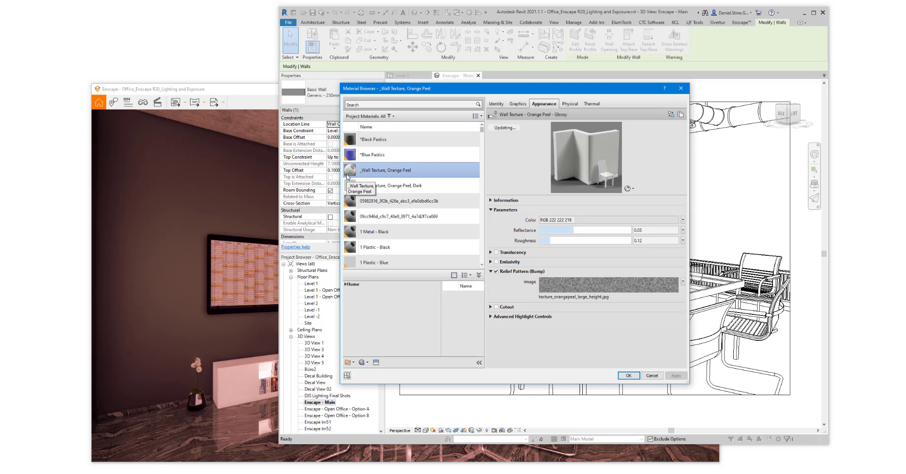
click(628, 375)
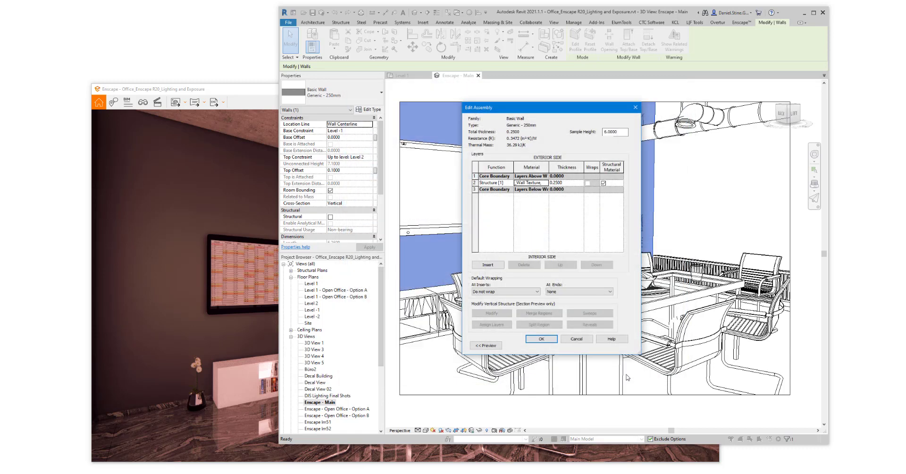
click(541, 338)
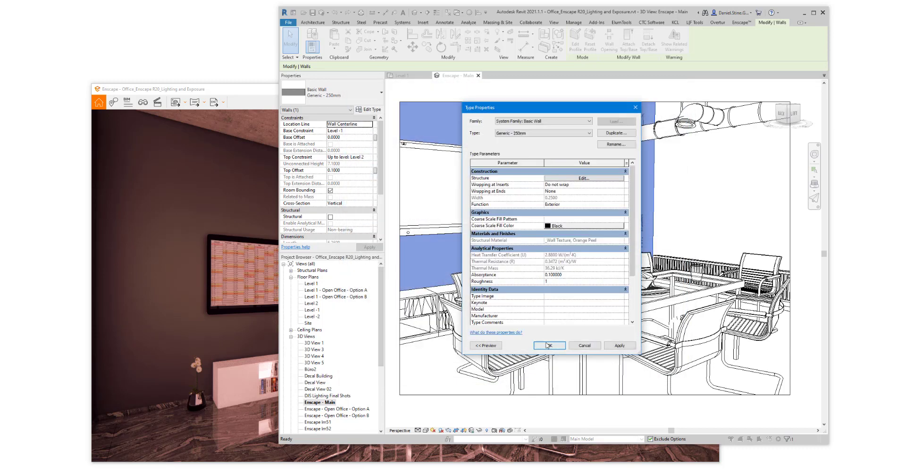
click(547, 345)
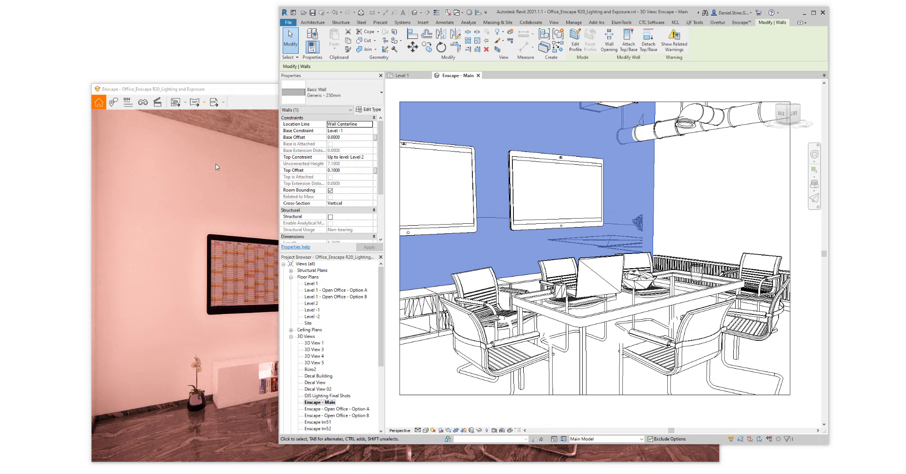
click(244, 90)
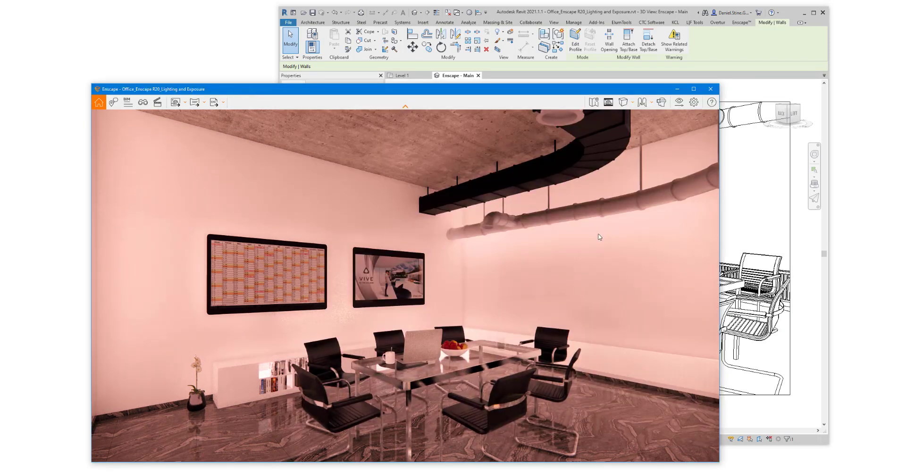
Set Exposure to 54% and Image-tab Color Temperature to 8,424 K, then close Visual Settings.
click(678, 104)
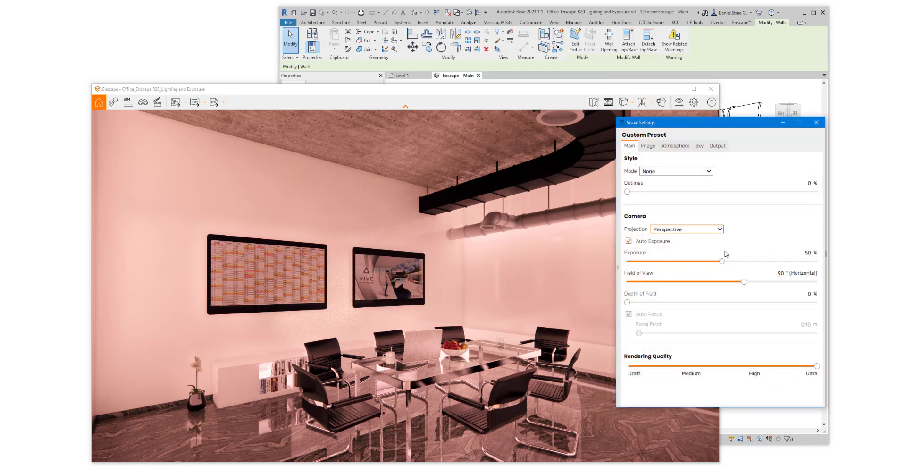
drag(722, 262, 730, 262)
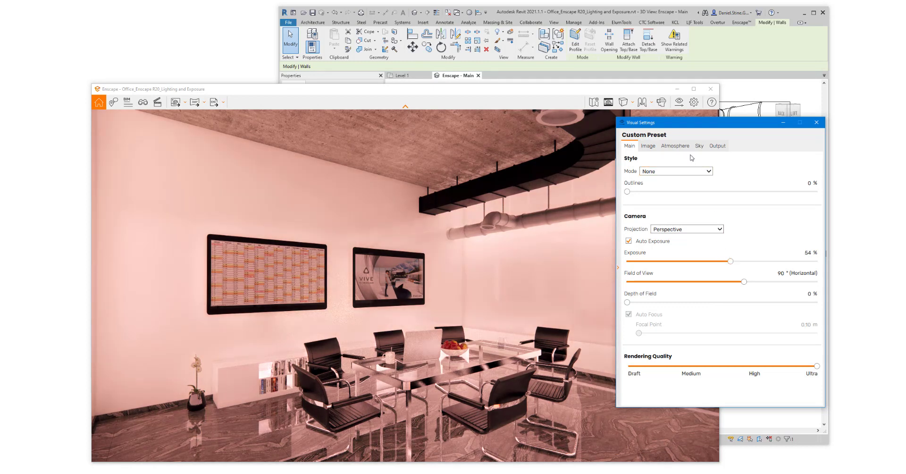
click(648, 147)
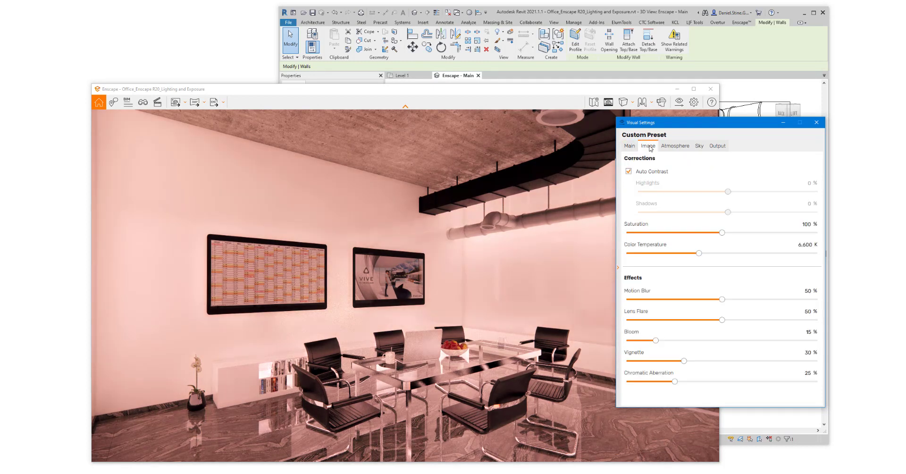
drag(701, 255, 725, 255)
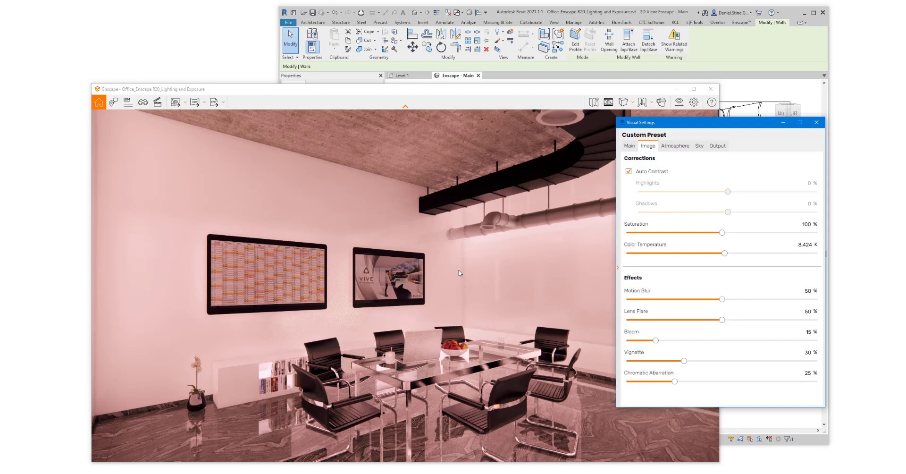
click(816, 123)
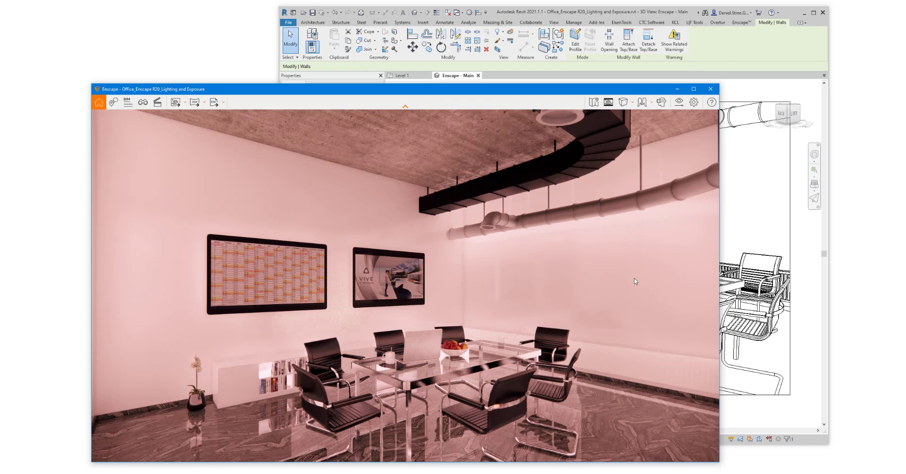
In Revit, change the Generic - 250mm structure layer material to _Wall Texture, Orange Peel, Dark and apply it.
click(748, 100)
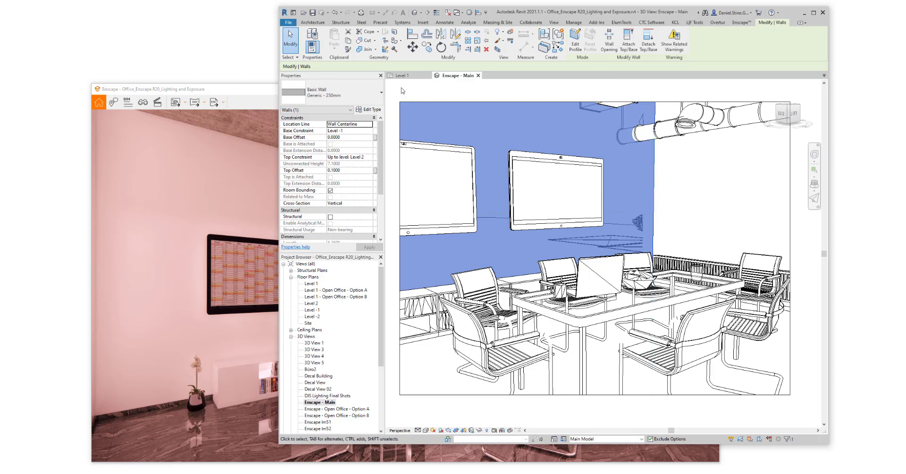
click(368, 110)
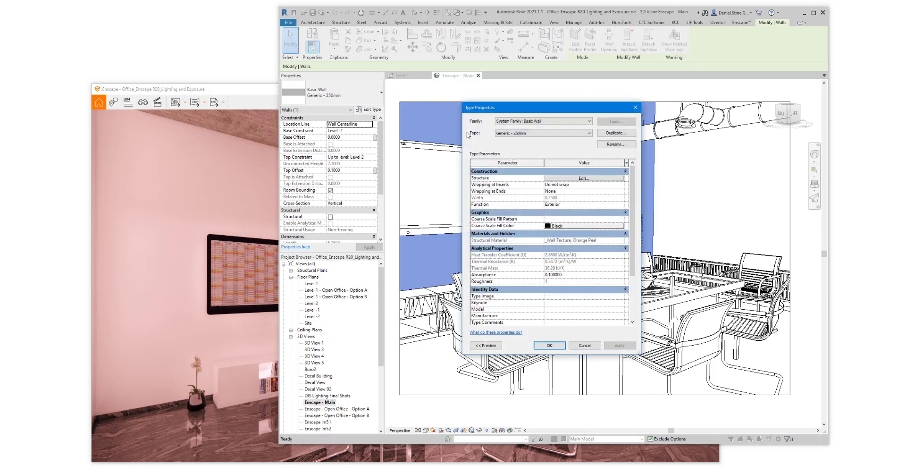
click(573, 178)
click(546, 182)
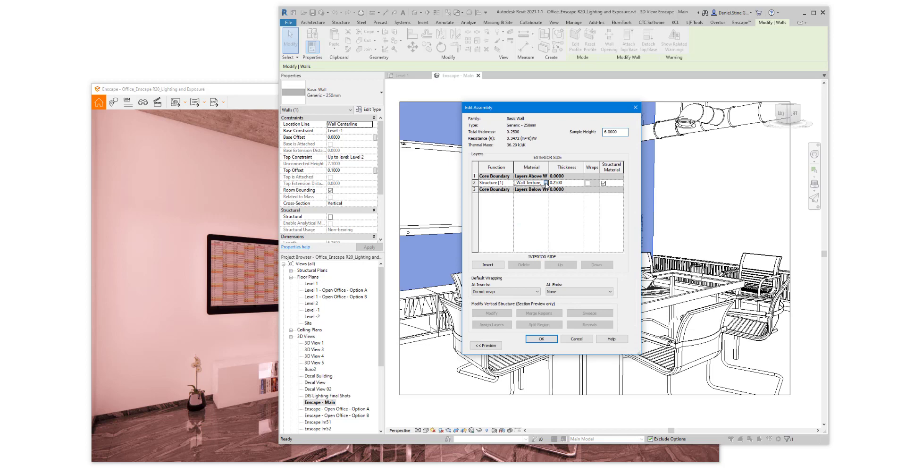
click(546, 183)
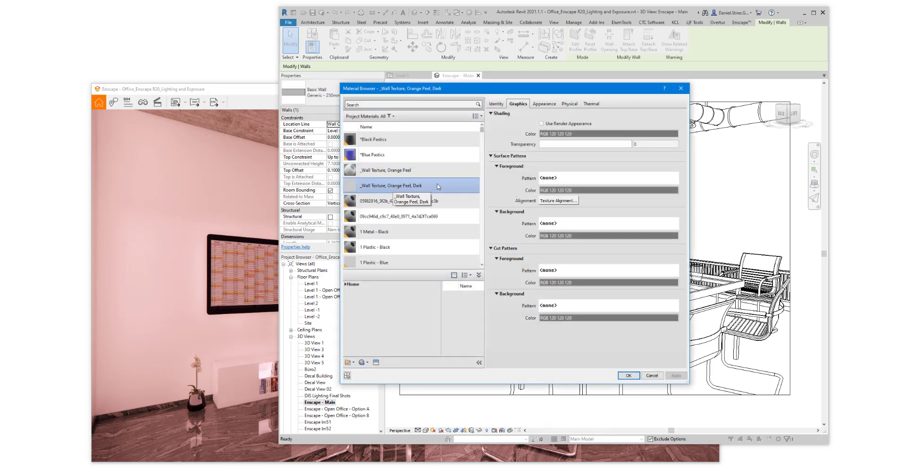
click(544, 105)
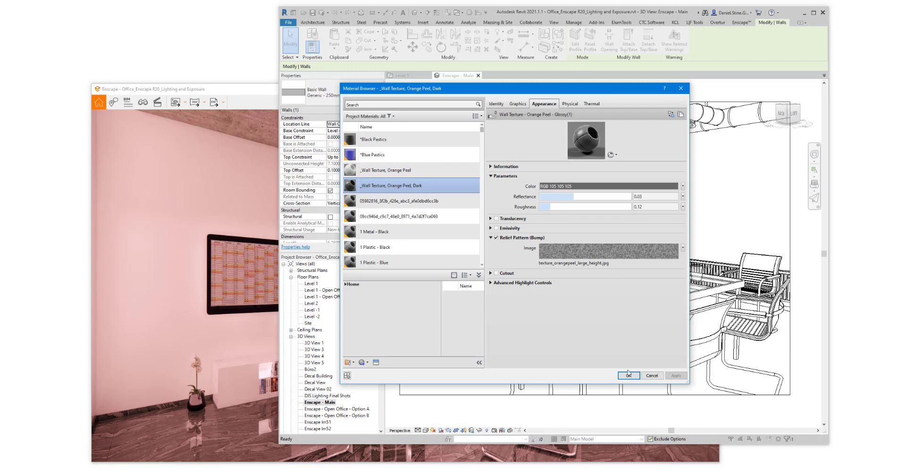
click(628, 375)
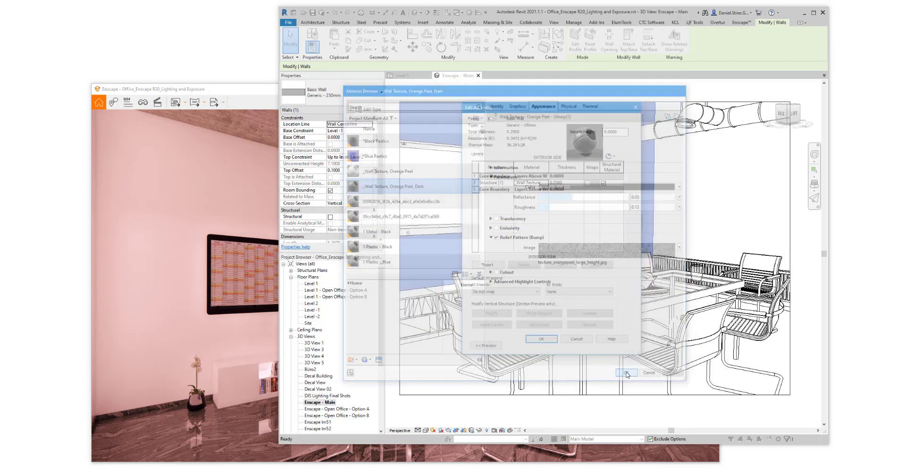
click(544, 339)
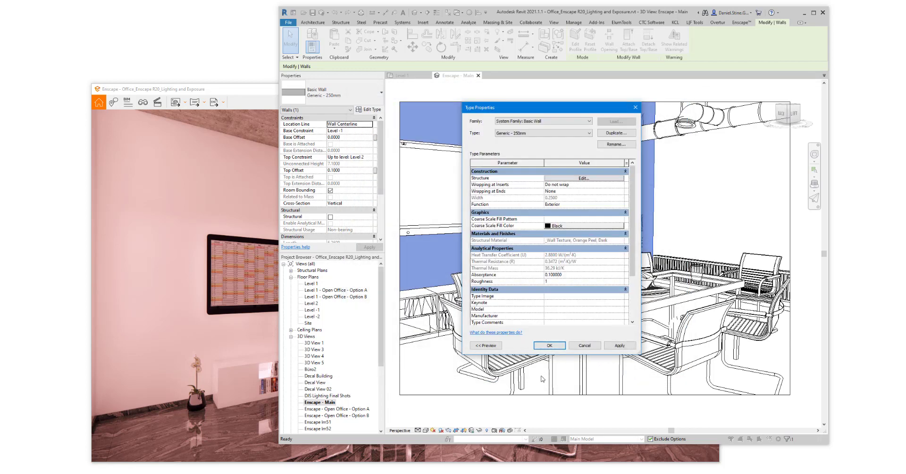
click(547, 345)
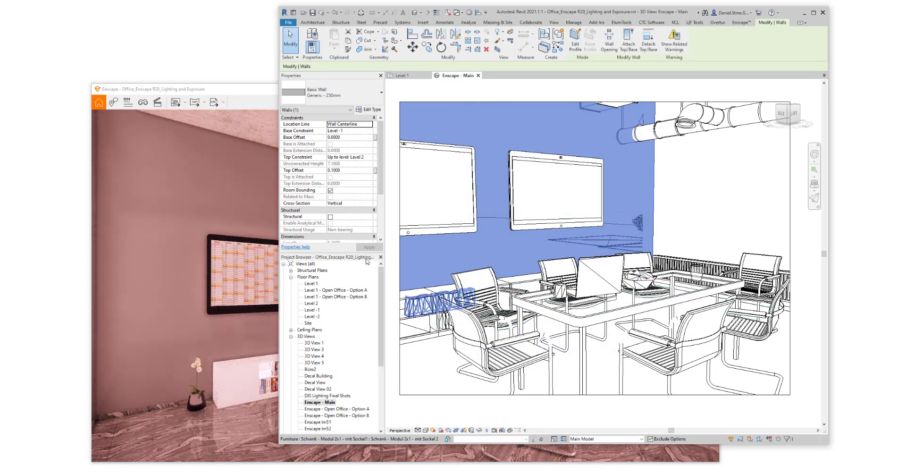
Return to the Enscape render showing the meeting room with darker orange-peel walls.
click(258, 92)
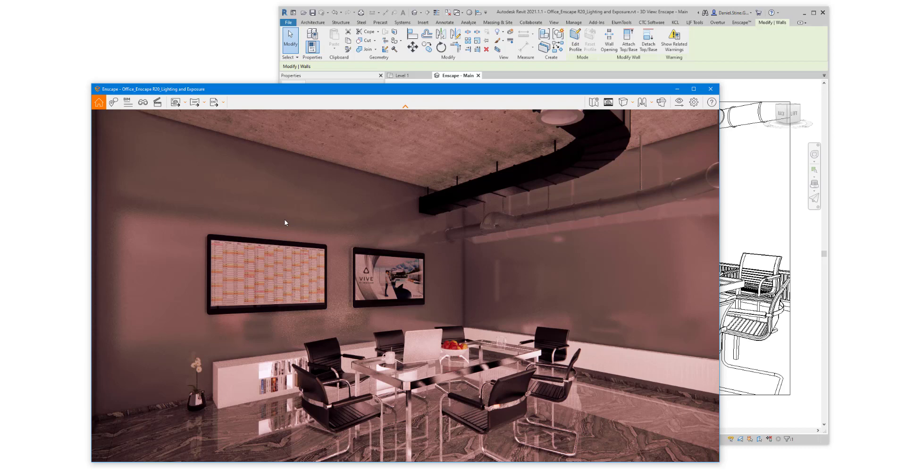
Reset the Custom Preset in Enscape's Visual Settings to default.
click(679, 102)
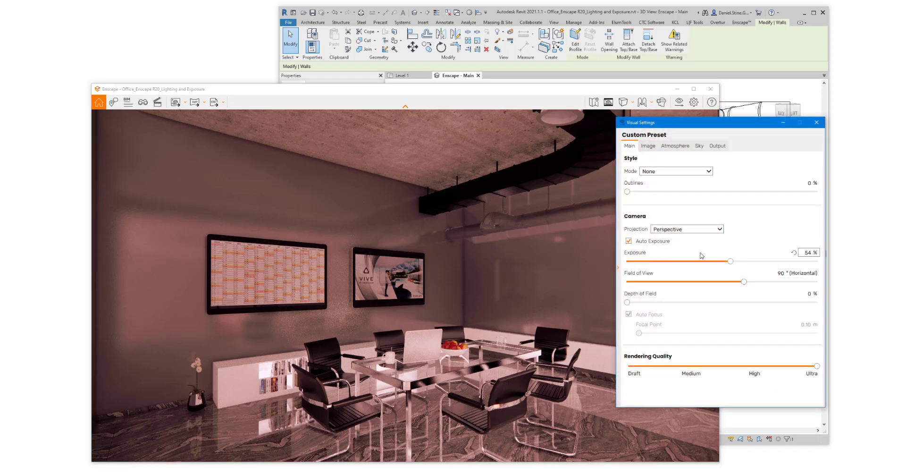
click(619, 269)
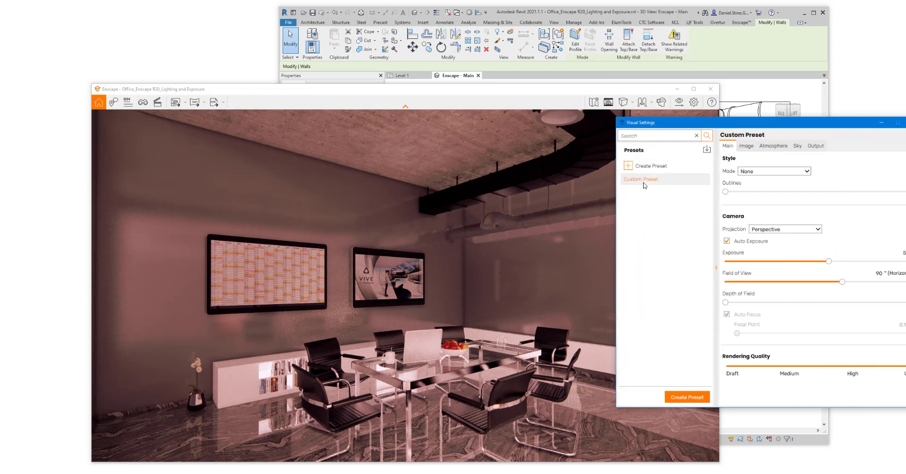
right_click(643, 182)
click(628, 225)
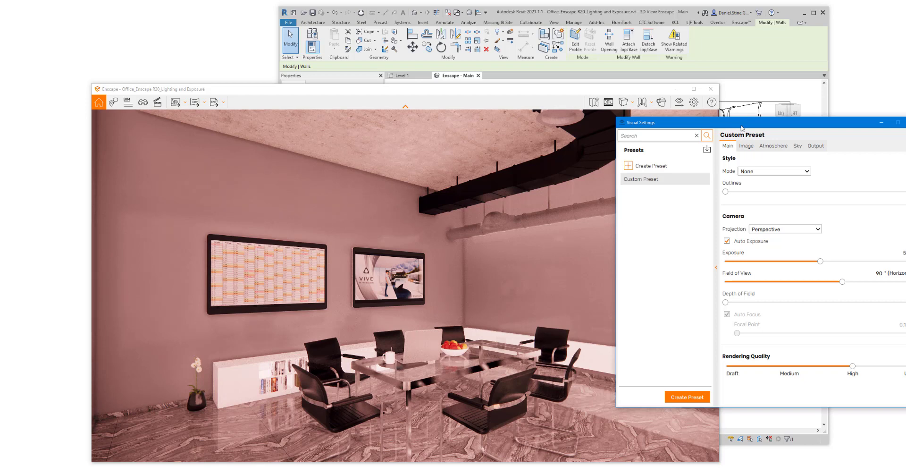
Set rendering quality to Ultra, tune exposure to 48%, and close Visual Settings.
drag(742, 124, 585, 108)
click(754, 352)
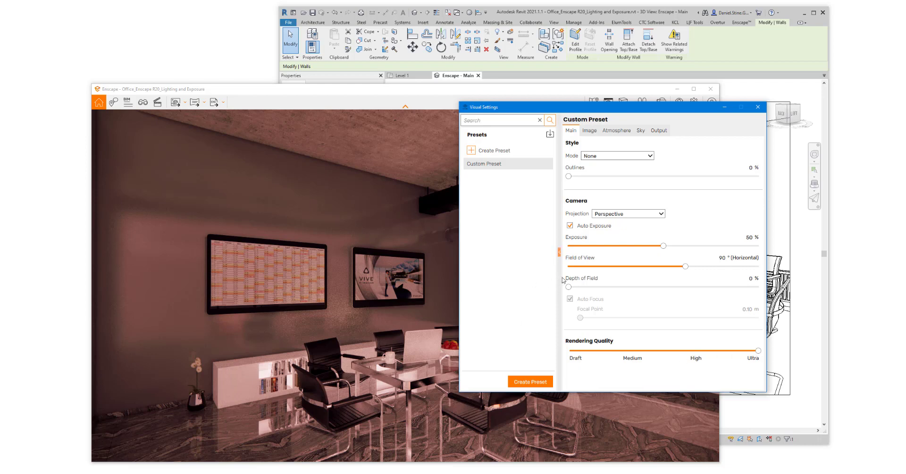
mouse_move(656, 248)
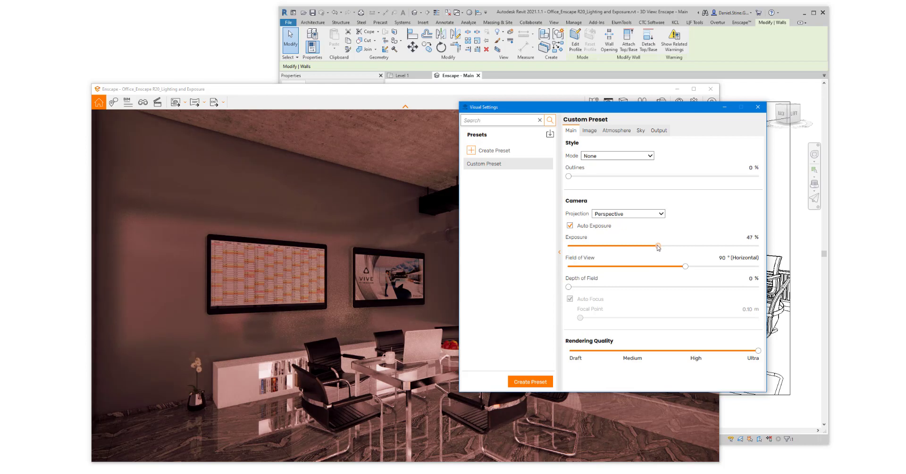
drag(663, 246, 658, 250)
drag(642, 109, 726, 133)
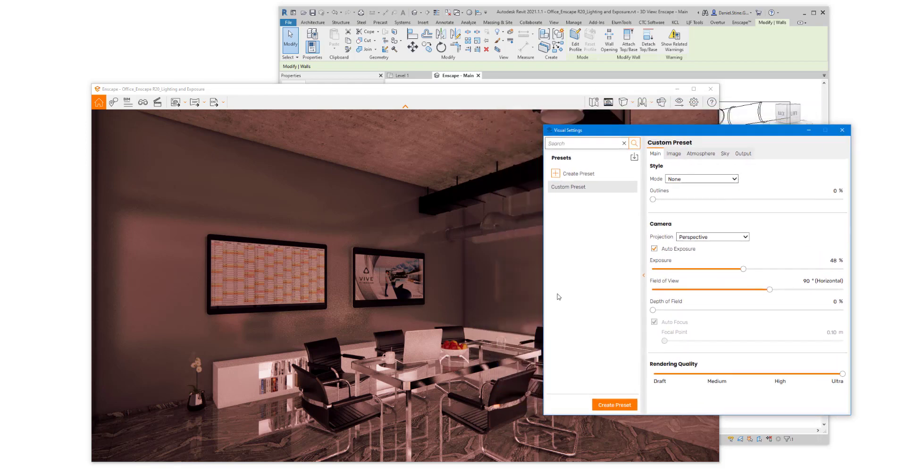
click(844, 131)
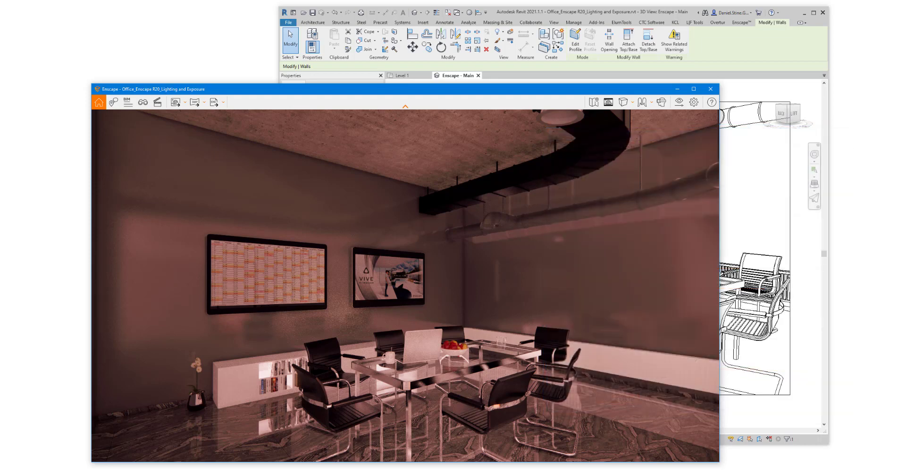